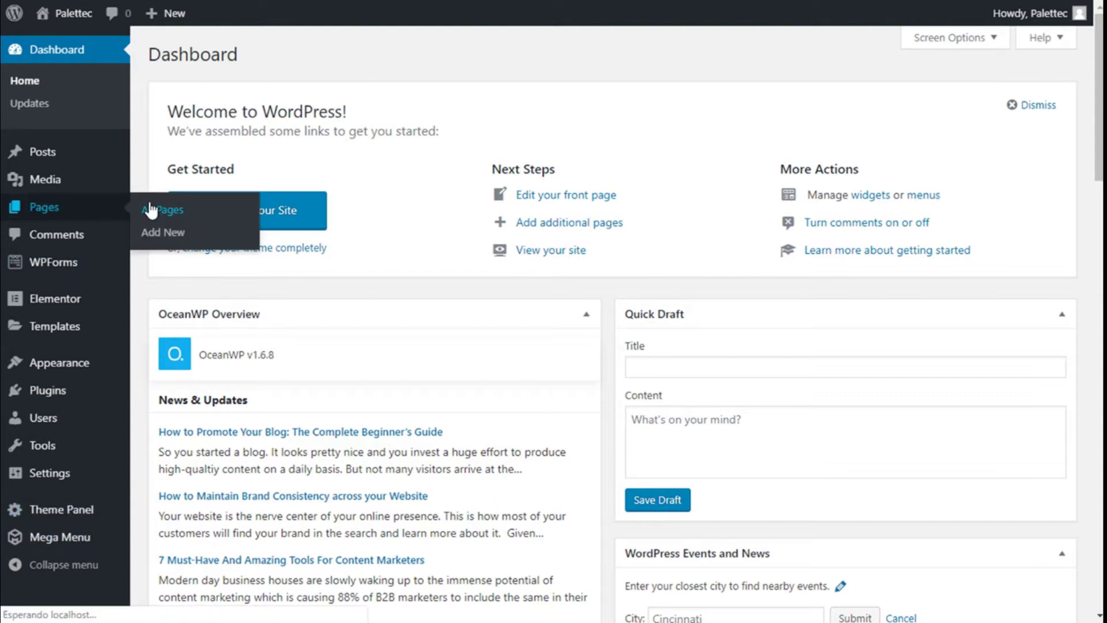
Open the WordPress All Pages list to reach the Home page for Elementor editing.
left_click(151, 211)
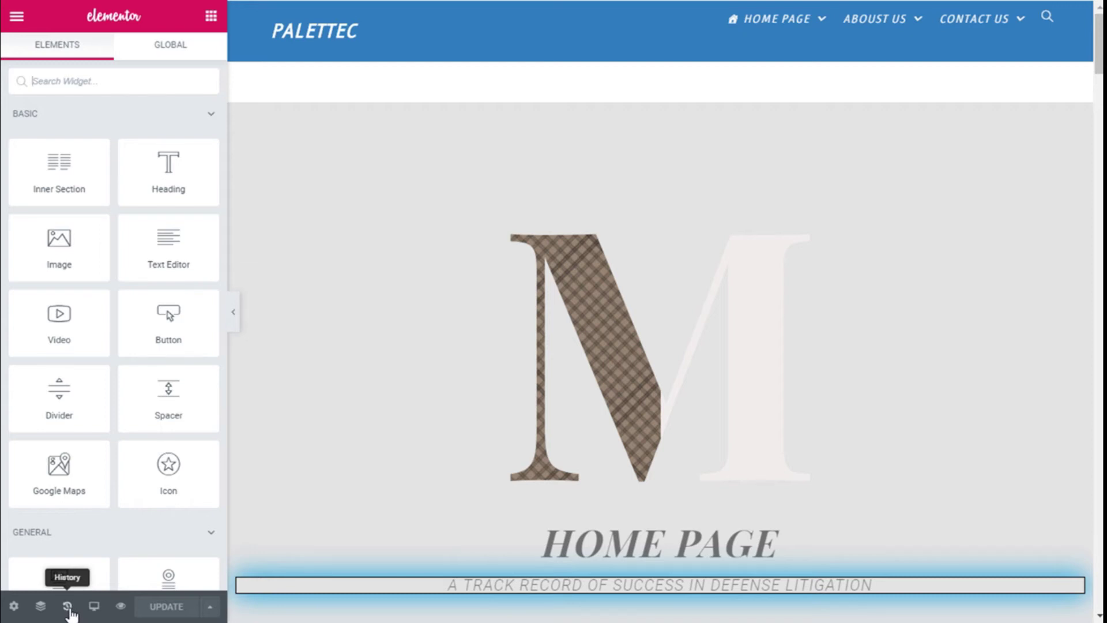
Open the History panel from the Elementor panel's bottom toolbar.
left_click(68, 606)
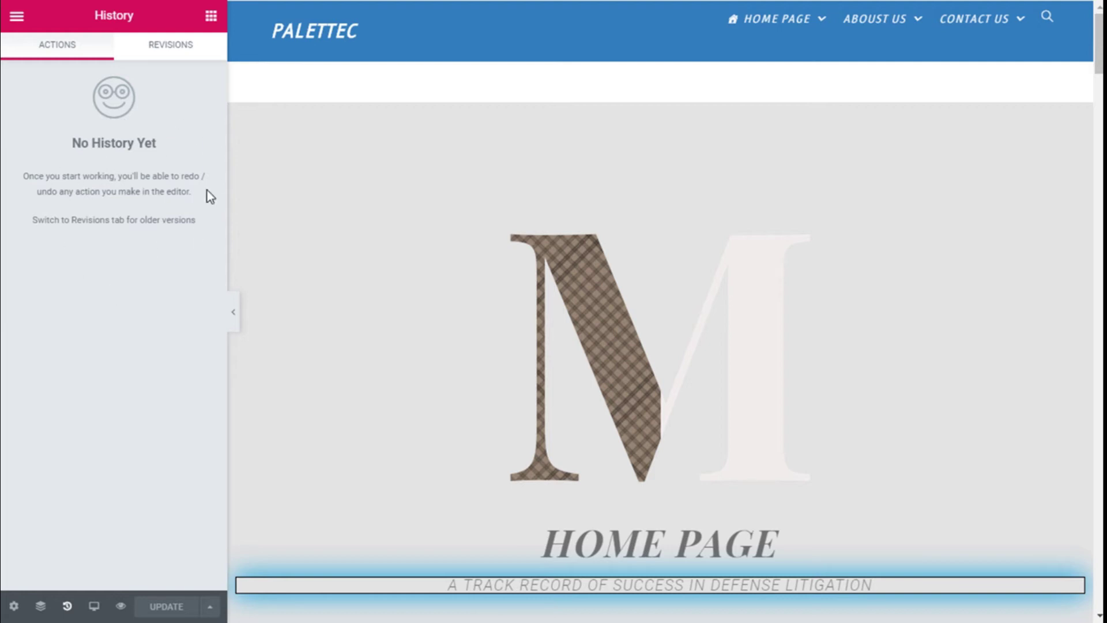
scroll(675, 260, "down", 5)
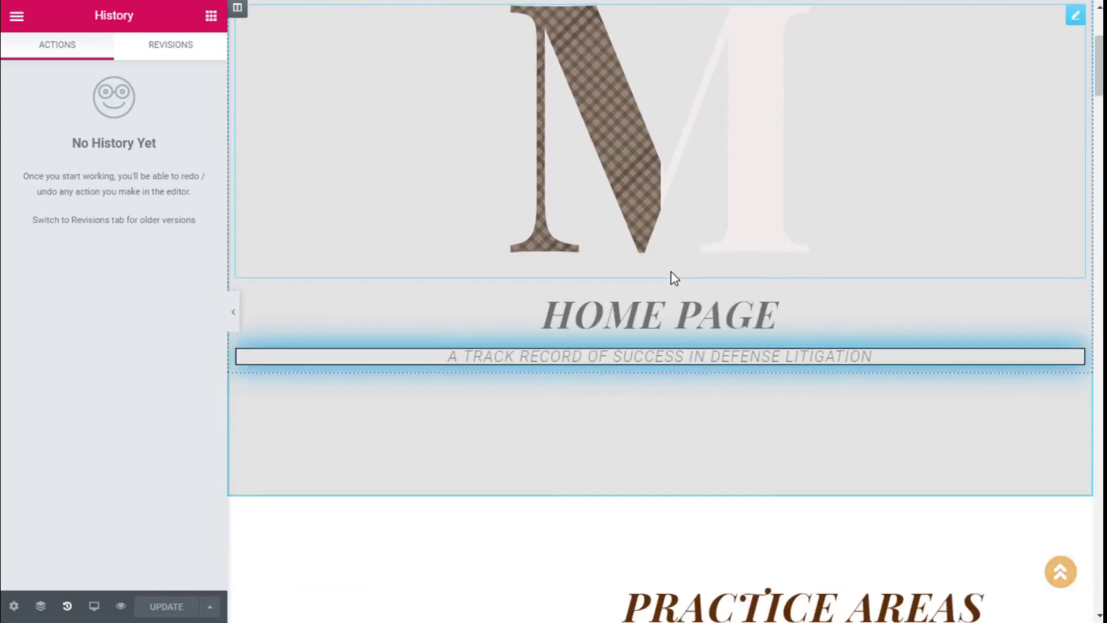
scroll(672, 285, "up", 6)
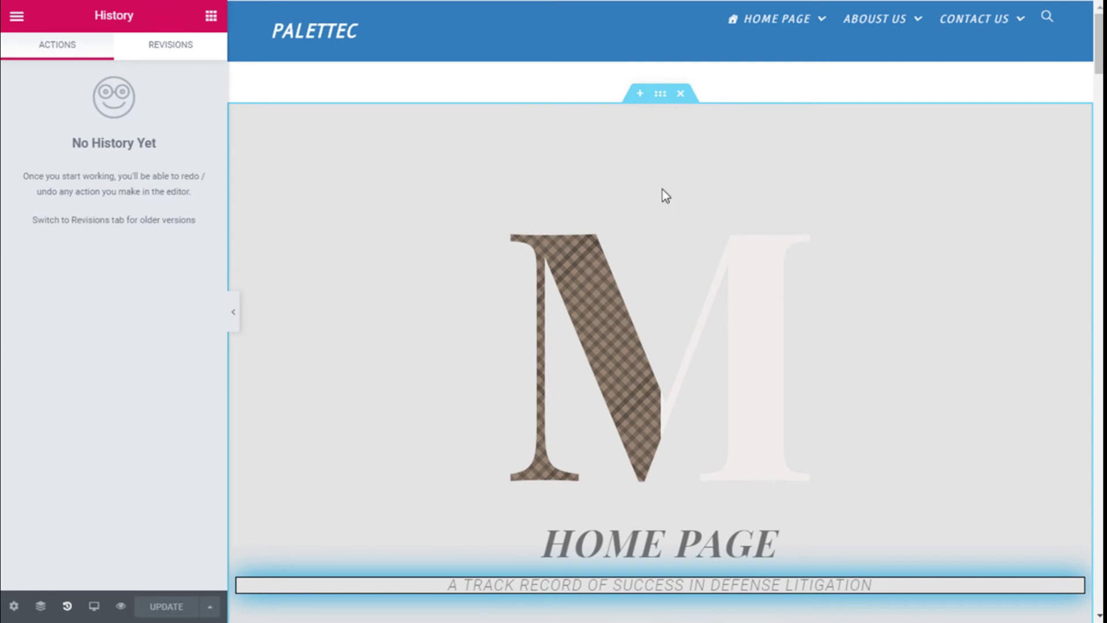
scroll(602, 353, "down", 3)
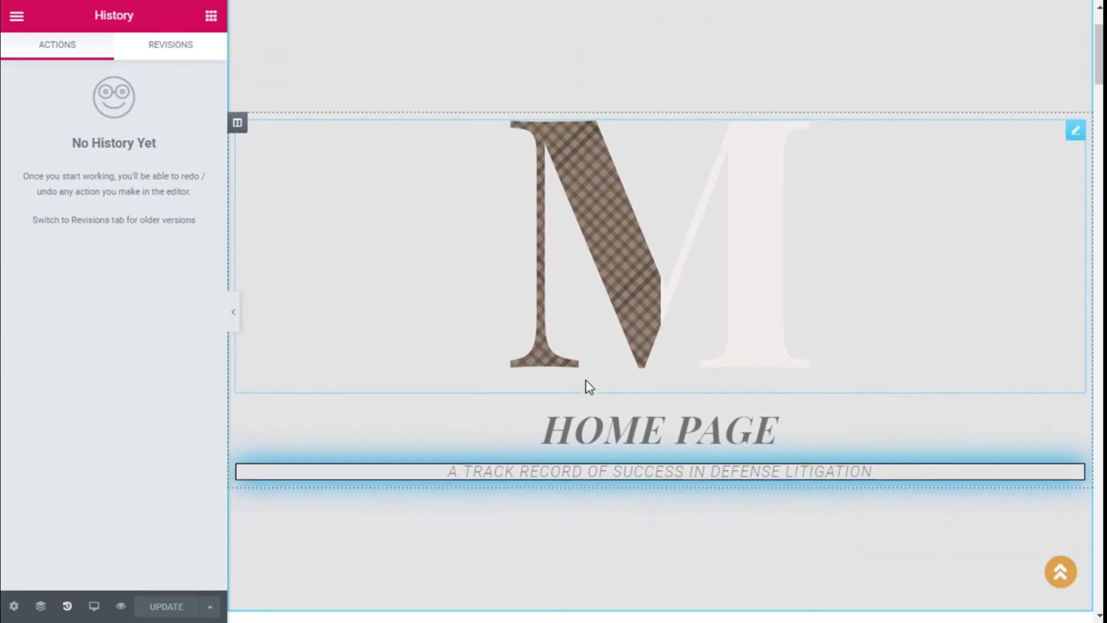
scroll(571, 465, "up", 3)
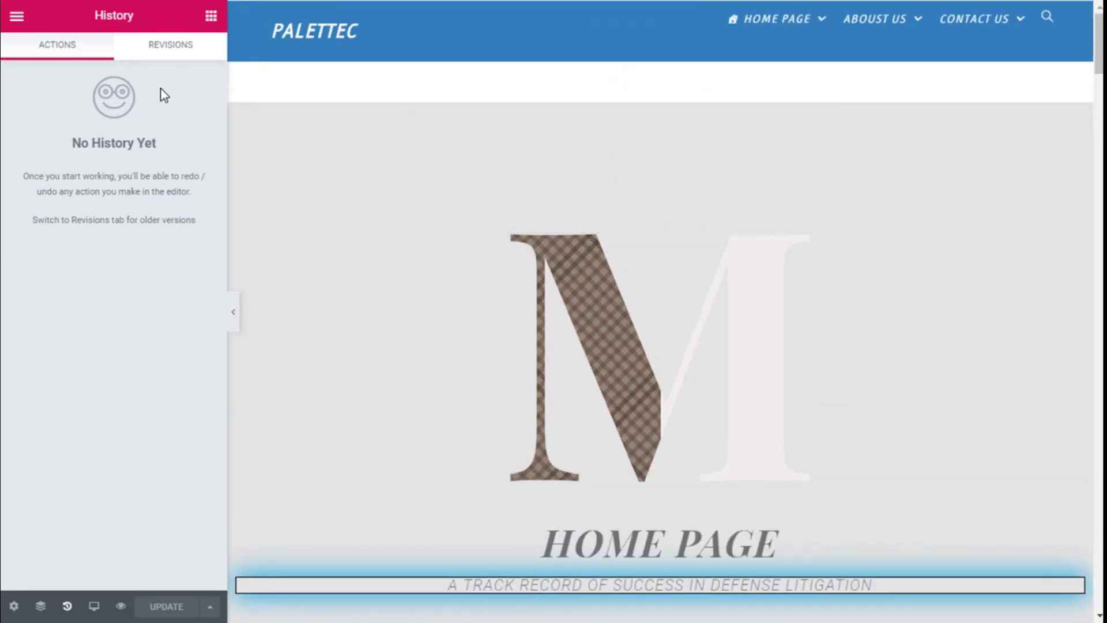
Switch the History panel to the Revisions tab listing saved home page revisions.
left_click(171, 48)
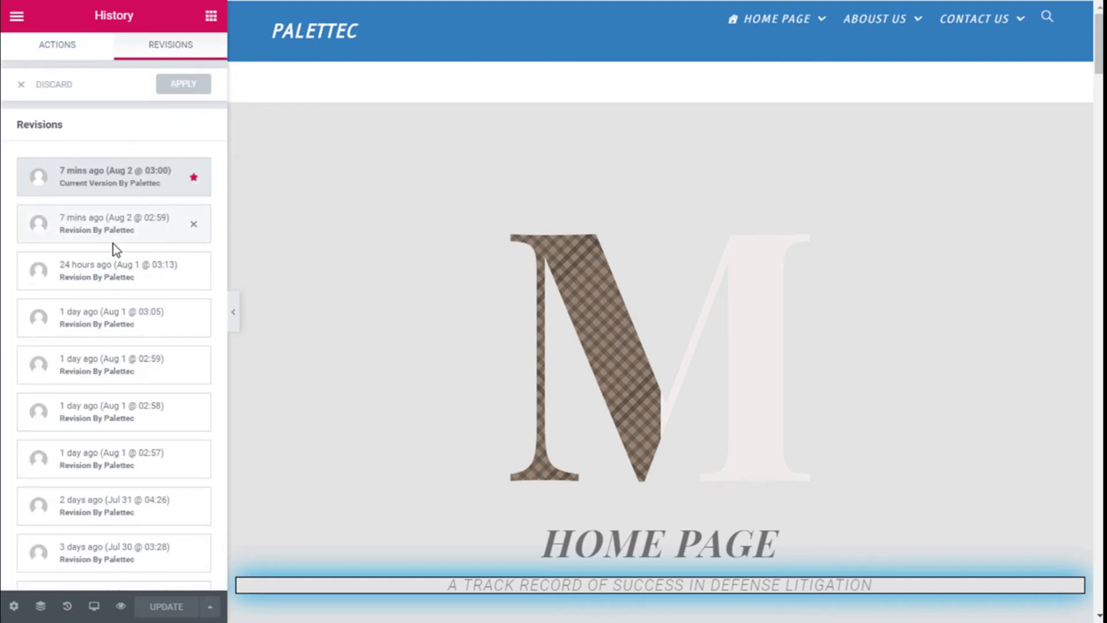
mouse_move(114, 318)
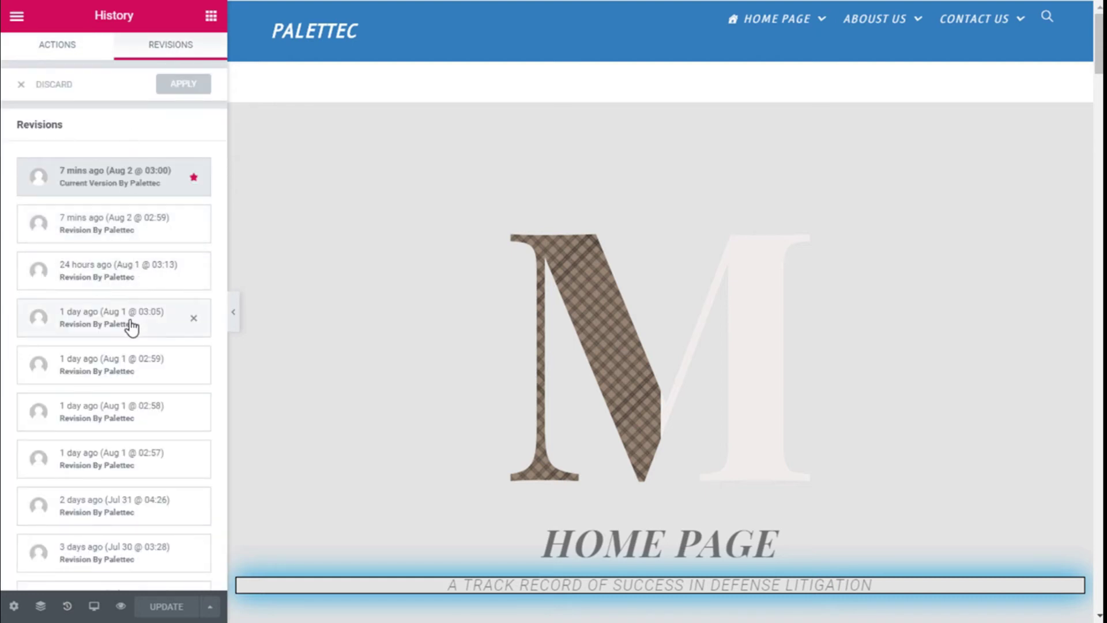
scroll(121, 372, "down", 2)
scroll(117, 385, "down", 2)
scroll(116, 389, "down", 3)
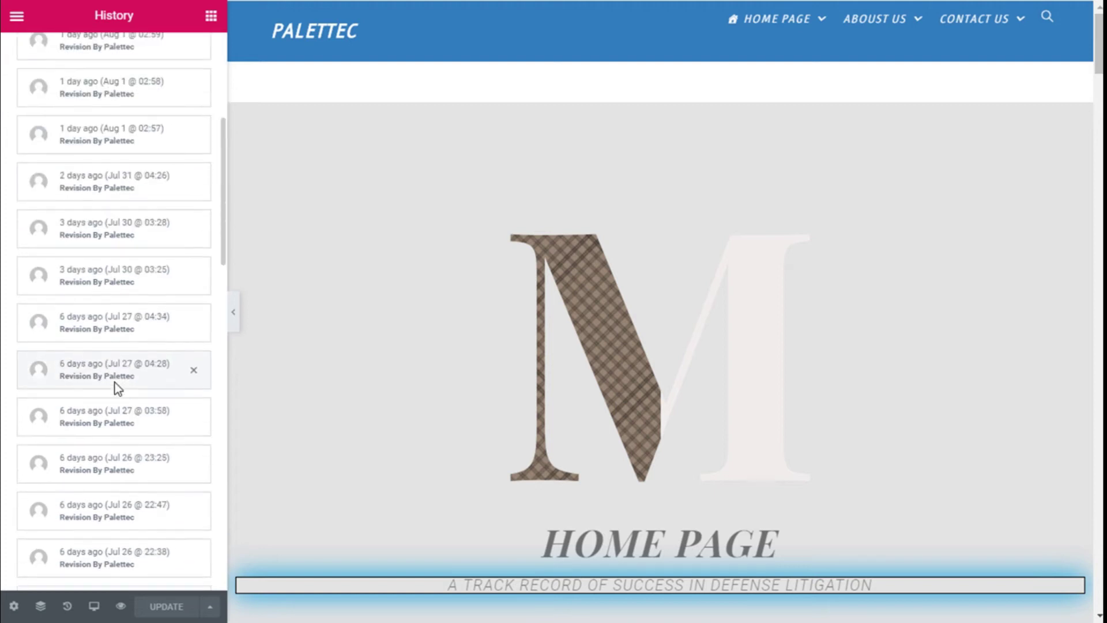
scroll(116, 390, "down", 2)
scroll(116, 389, "down", 3)
scroll(117, 389, "down", 4)
scroll(116, 391, "down", 3)
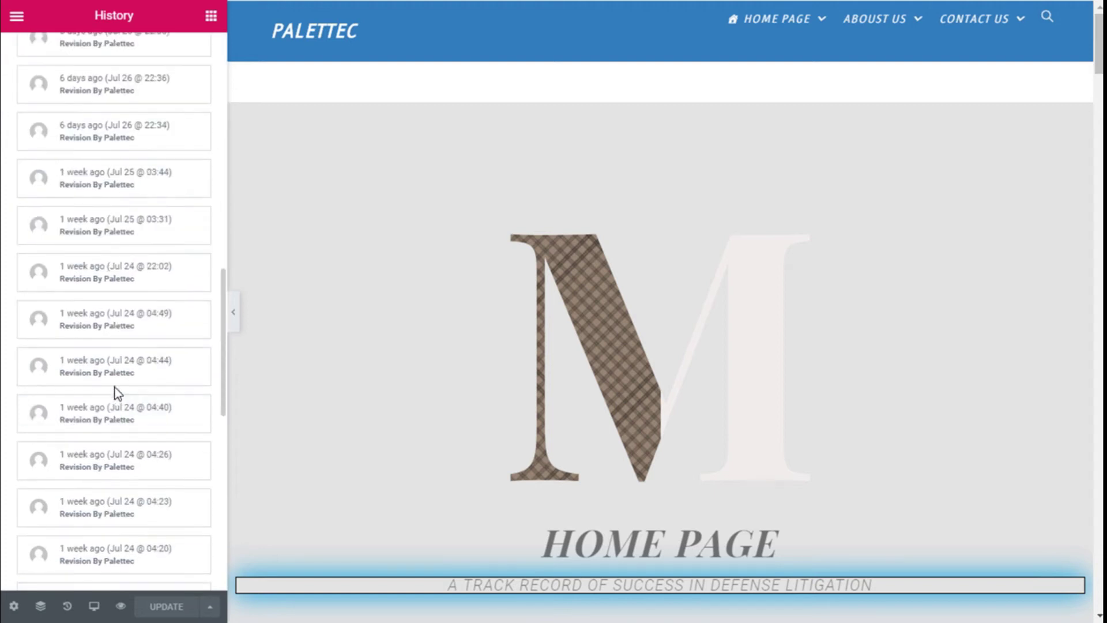
scroll(116, 392, "down", 3)
scroll(116, 391, "down", 3)
scroll(117, 391, "down", 3)
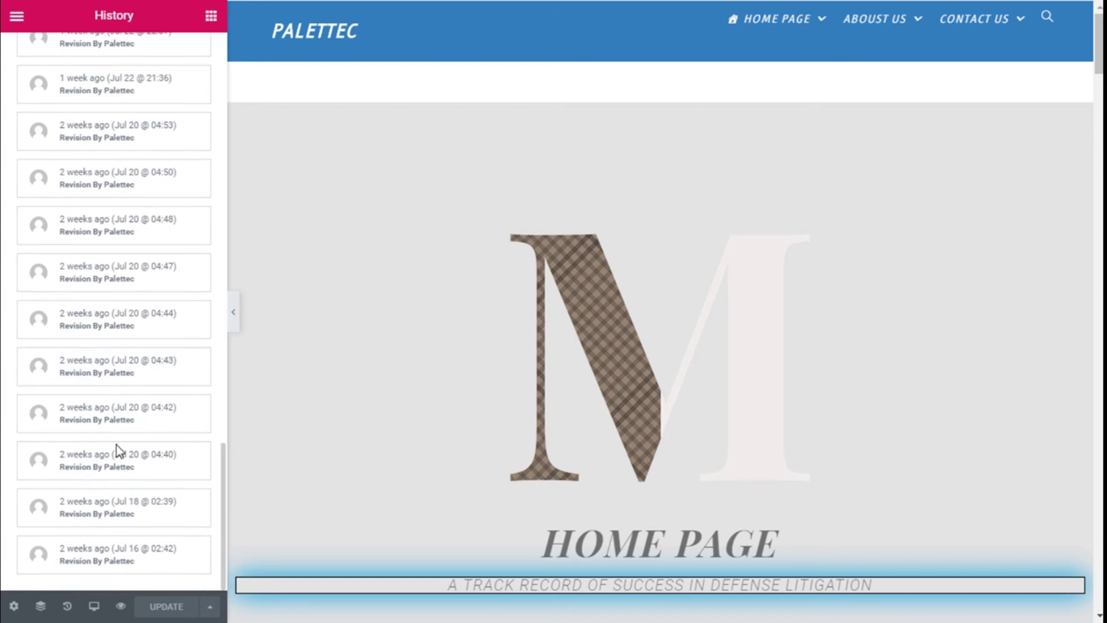
mouse_move(114, 554)
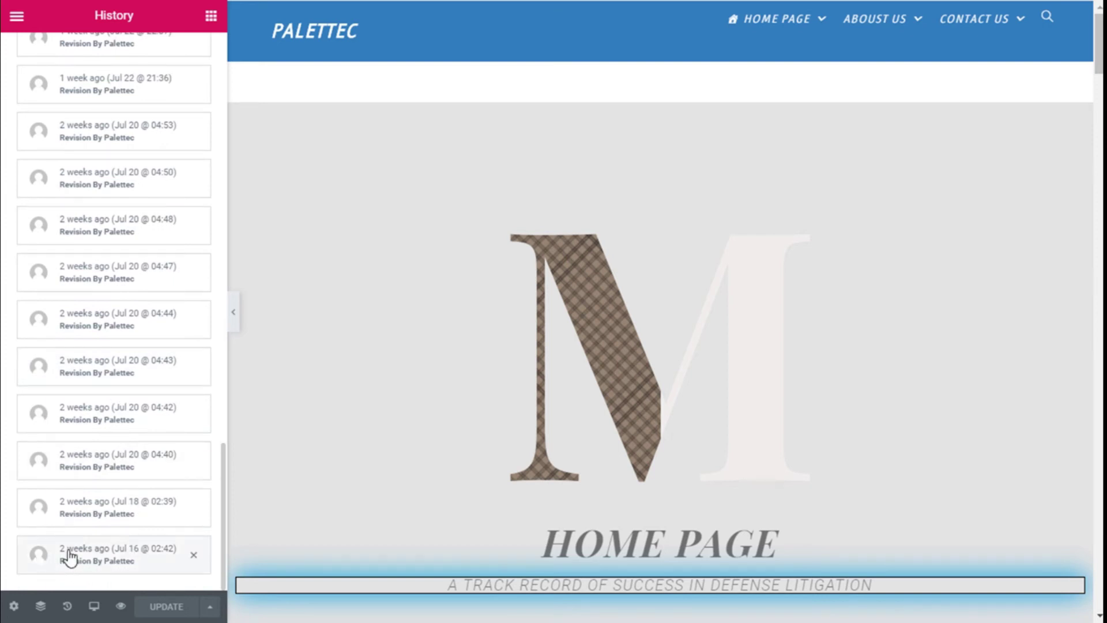
scroll(90, 546, "up", 3)
scroll(89, 547, "up", 4)
scroll(89, 547, "up", 4)
scroll(89, 547, "up", 4)
scroll(89, 547, "up", 4)
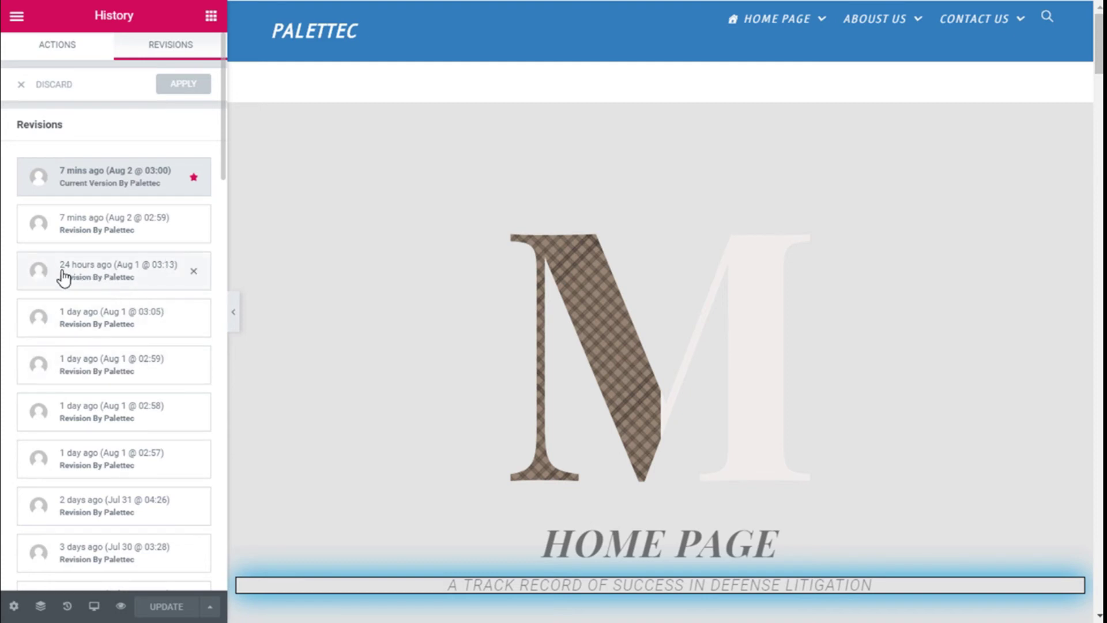
scroll(82, 329, "down", 3)
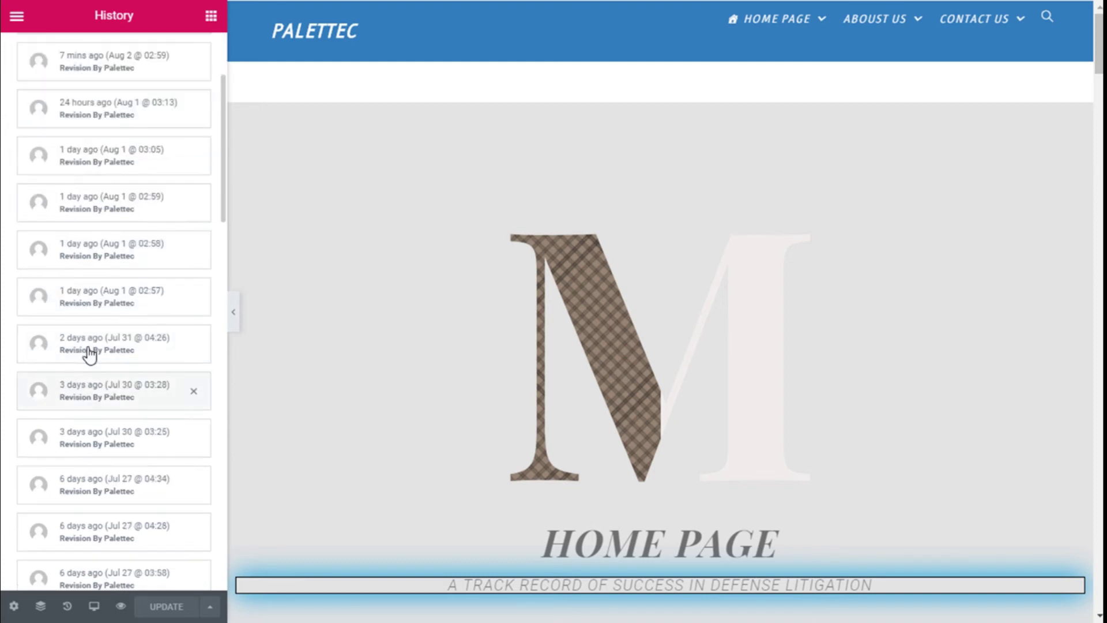
scroll(102, 448, "up", 3)
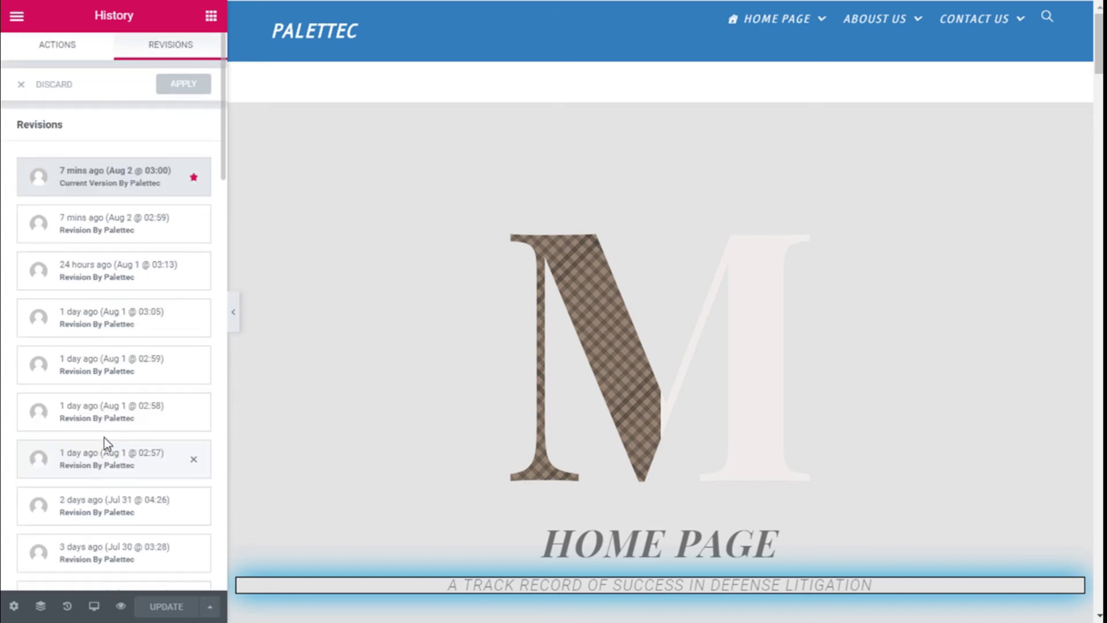
Preview the Aug 1 03:13 revision, then the Jul 27 04:28 revision.
left_click(100, 276)
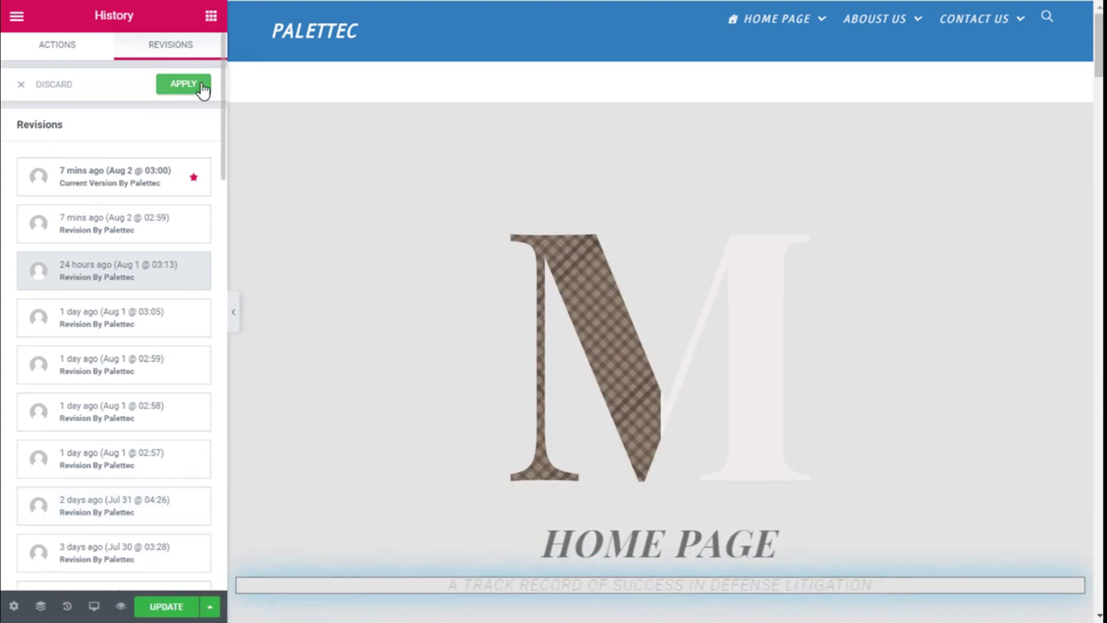
scroll(569, 182, "down", 5)
scroll(568, 202, "down", 5)
scroll(568, 209, "down", 4)
scroll(568, 210, "down", 5)
scroll(569, 211, "down", 5)
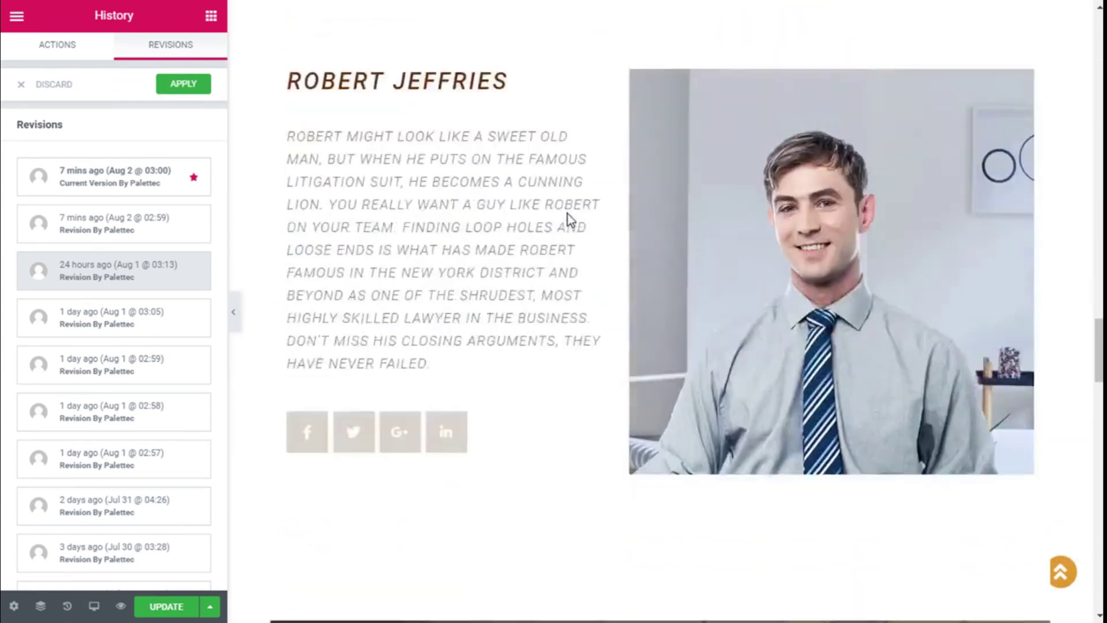
scroll(567, 214, "down", 5)
scroll(567, 217, "down", 5)
scroll(567, 216, "down", 5)
scroll(566, 215, "up", 5)
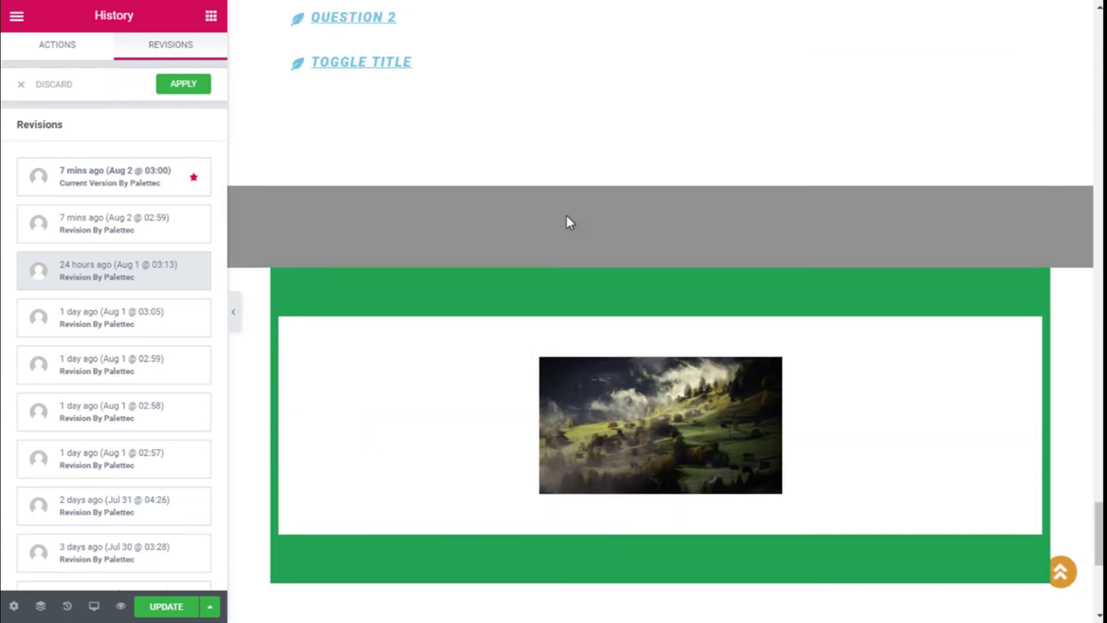
scroll(566, 215, "up", 5)
scroll(362, 301, "up", 3)
scroll(102, 445, "down", 5)
scroll(103, 446, "down", 3)
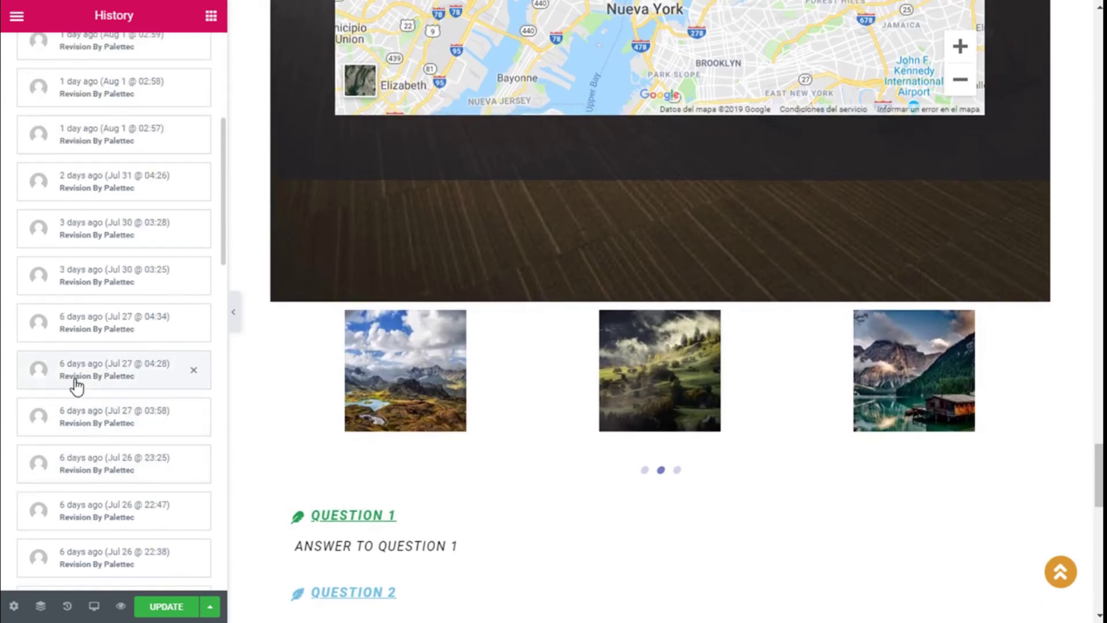
left_click(78, 370)
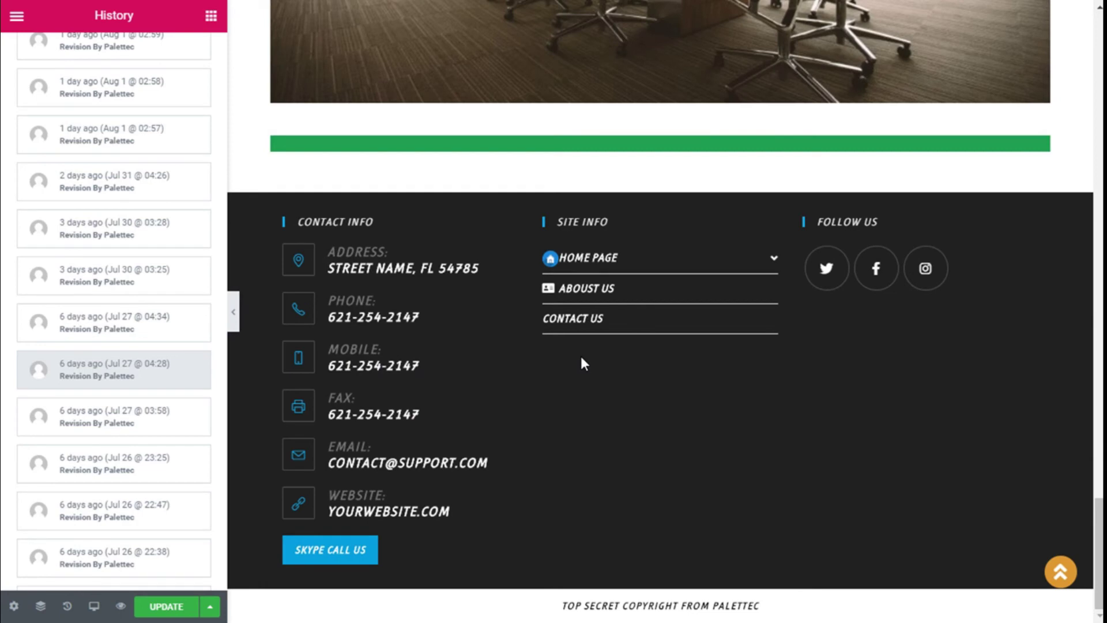
scroll(588, 377, "up", 5)
scroll(589, 380, "up", 5)
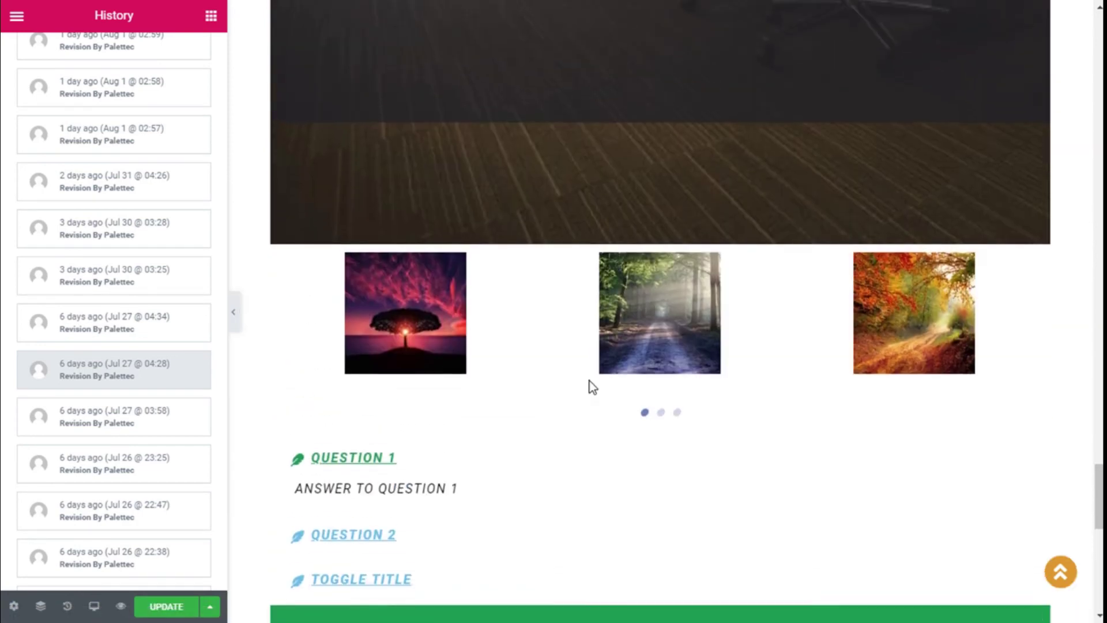
scroll(590, 381, "up", 5)
scroll(589, 381, "up", 5)
scroll(590, 380, "up", 5)
scroll(588, 377, "up", 5)
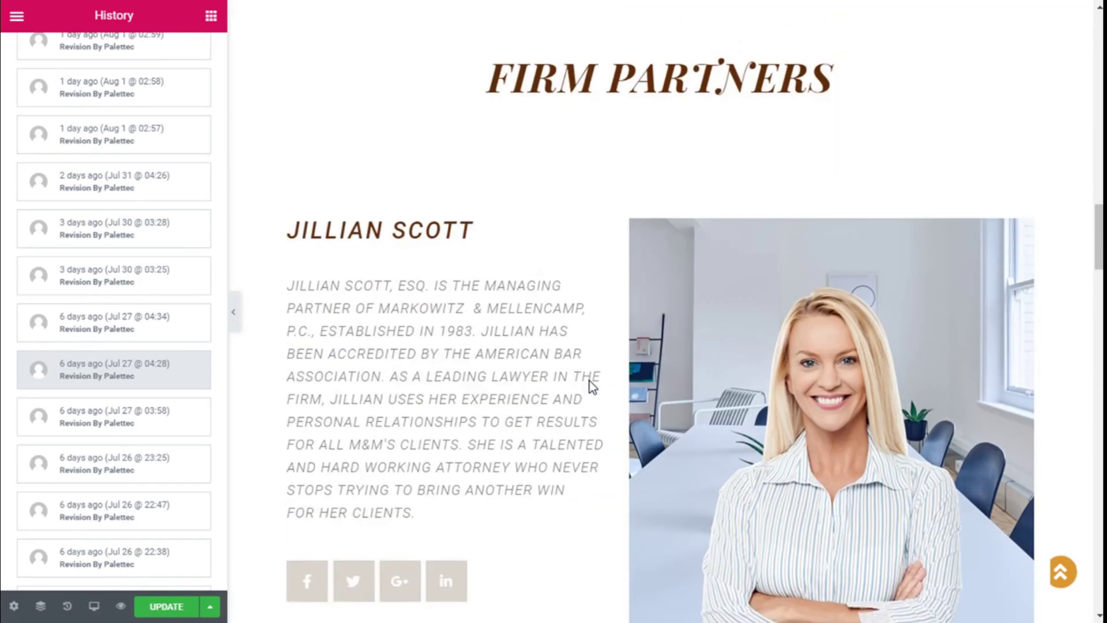
scroll(589, 380, "up", 5)
scroll(588, 380, "up", 5)
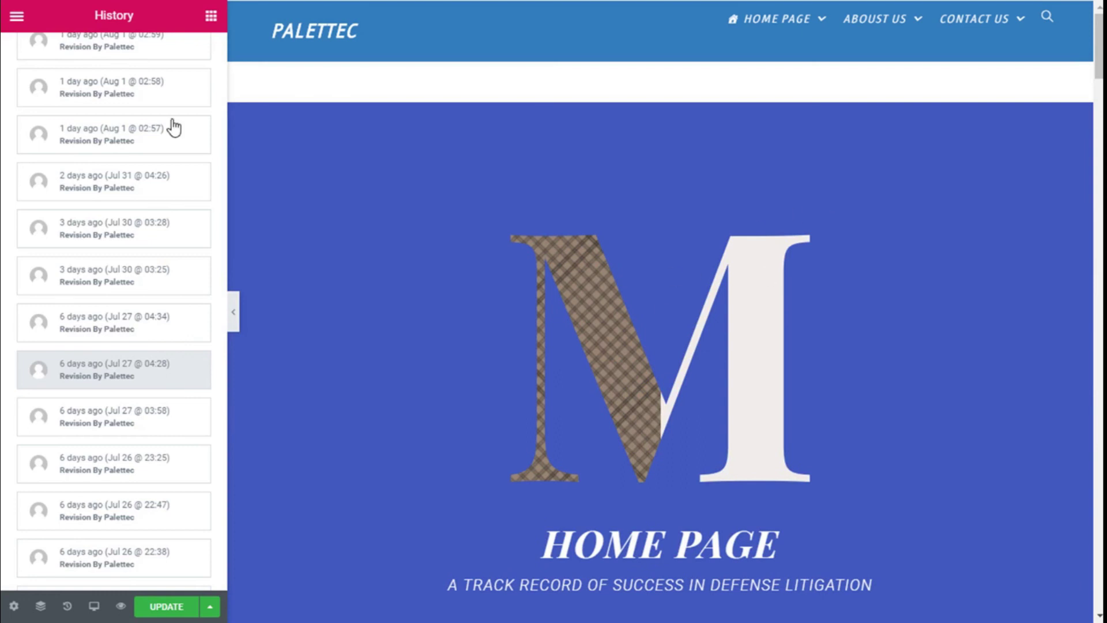
scroll(173, 130, "up", 5)
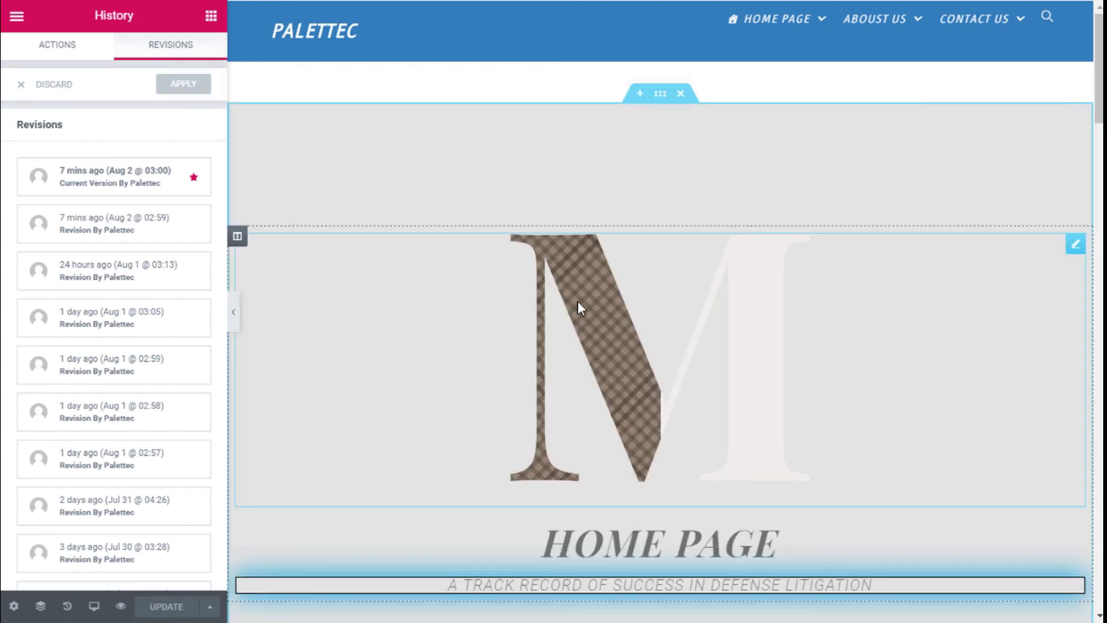
scroll(577, 301, "down", 5)
scroll(575, 318, "up", 5)
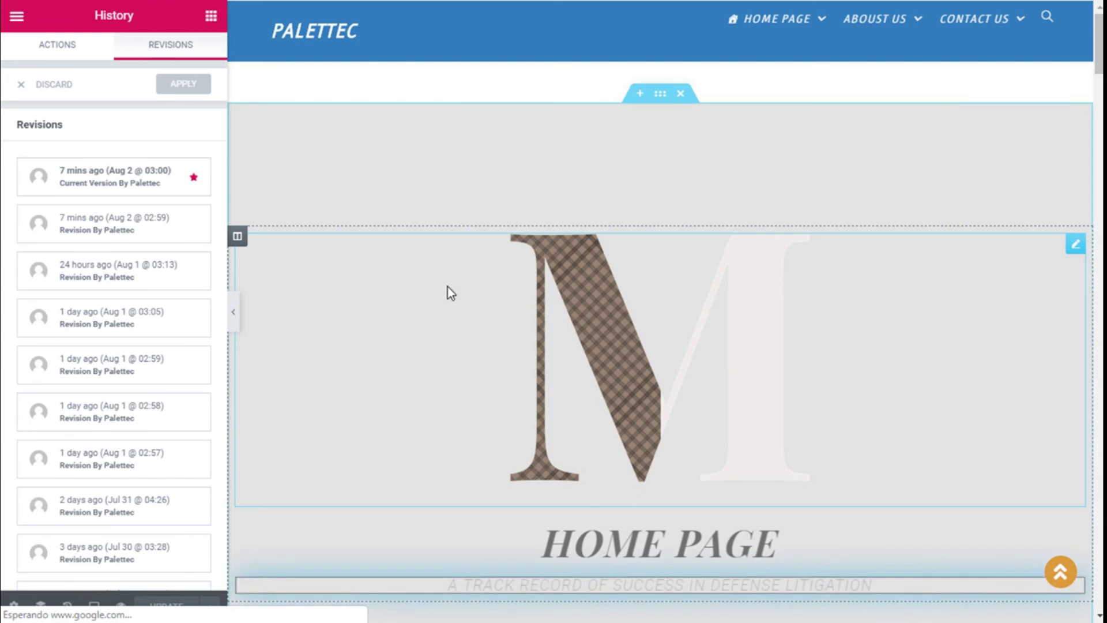
Switch the History panel back to the Actions tab.
left_click(52, 44)
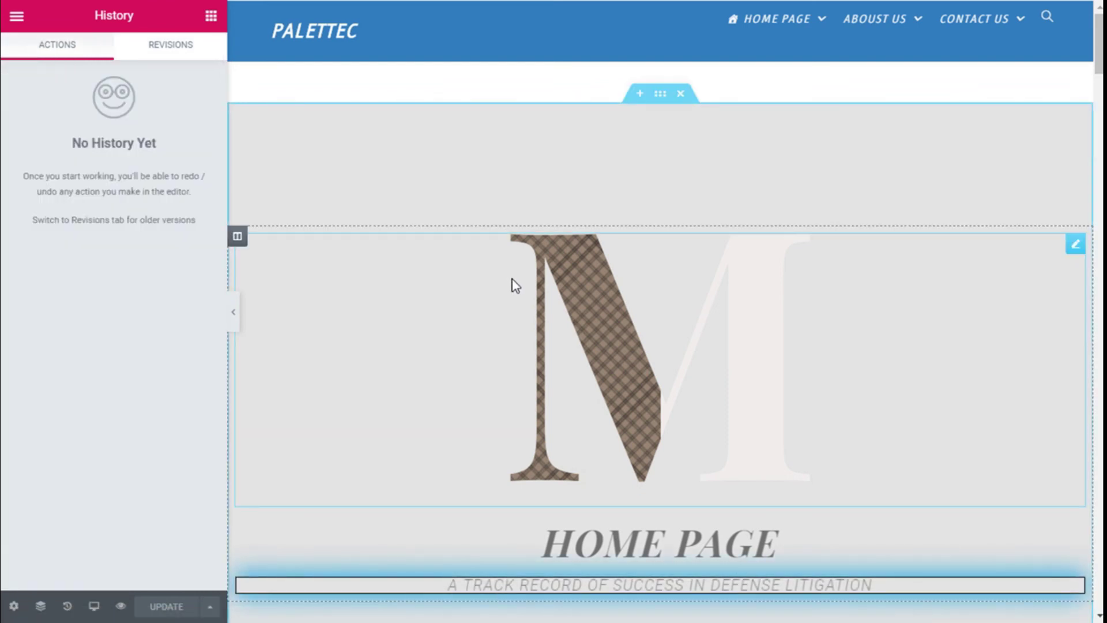